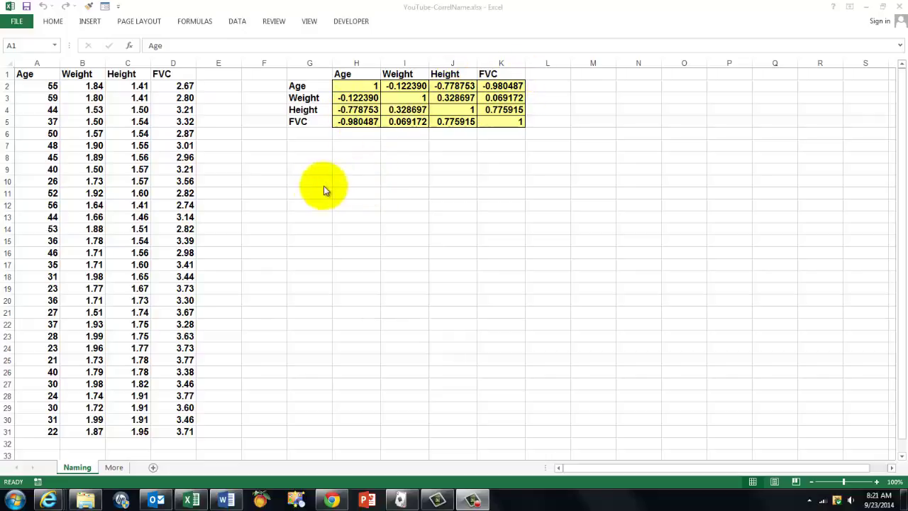
- Check which cells the defined names Age and FVC refer to by selecting each named range
{"action": "left_click", "coordinate": [114, 468]}
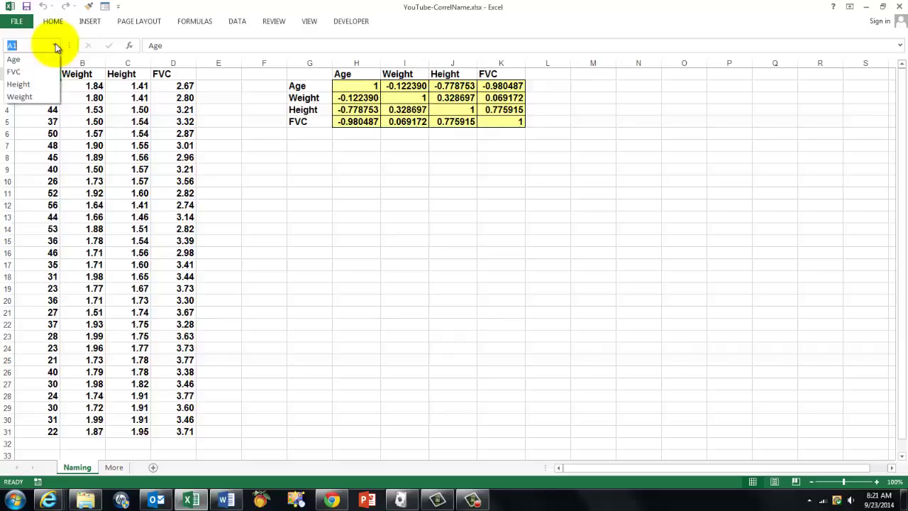
{"action": "left_click", "coordinate": [14, 61]}
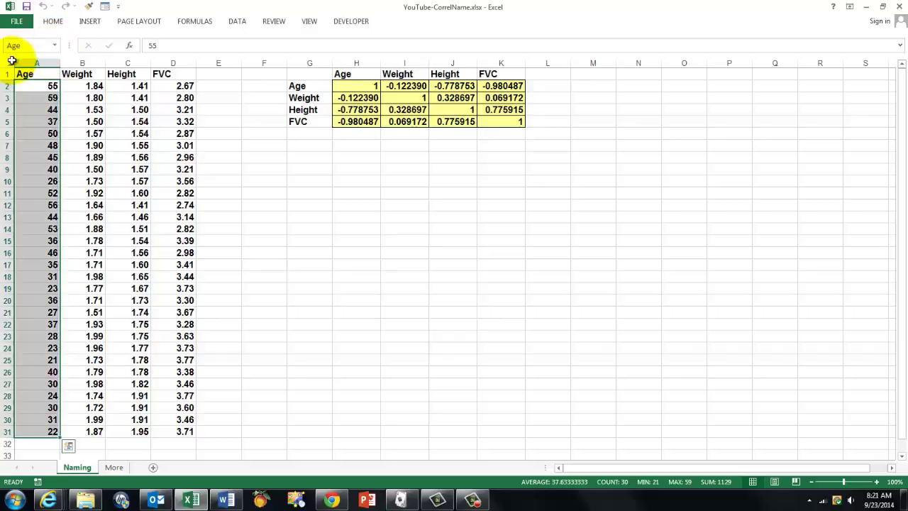
{"action": "left_click", "coordinate": [55, 47]}
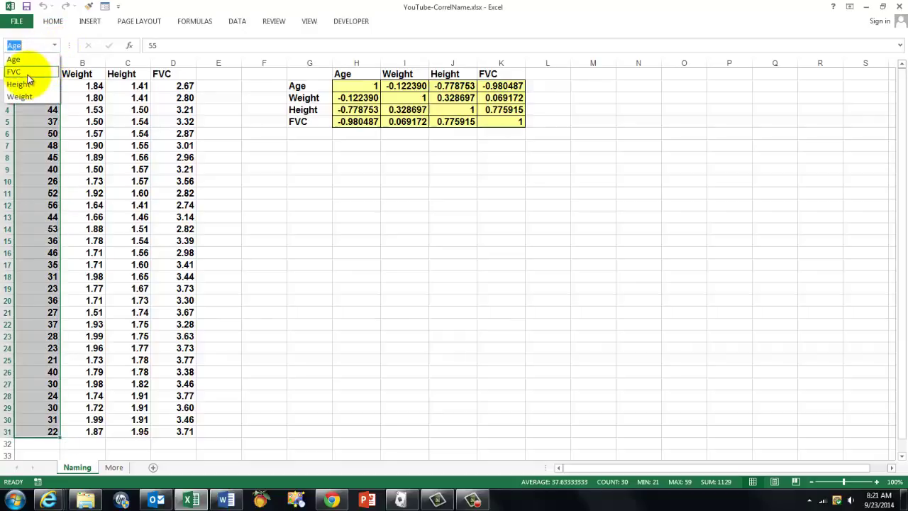
{"action": "left_click", "coordinate": [27, 74]}
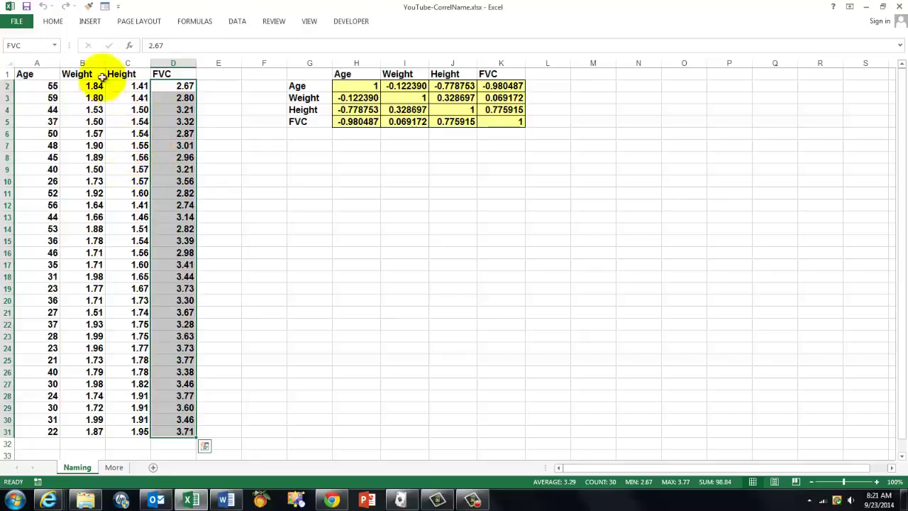
- Delete all defined names in the workbook, from Age through Xmeannew
{"action": "left_click", "coordinate": [195, 22]}
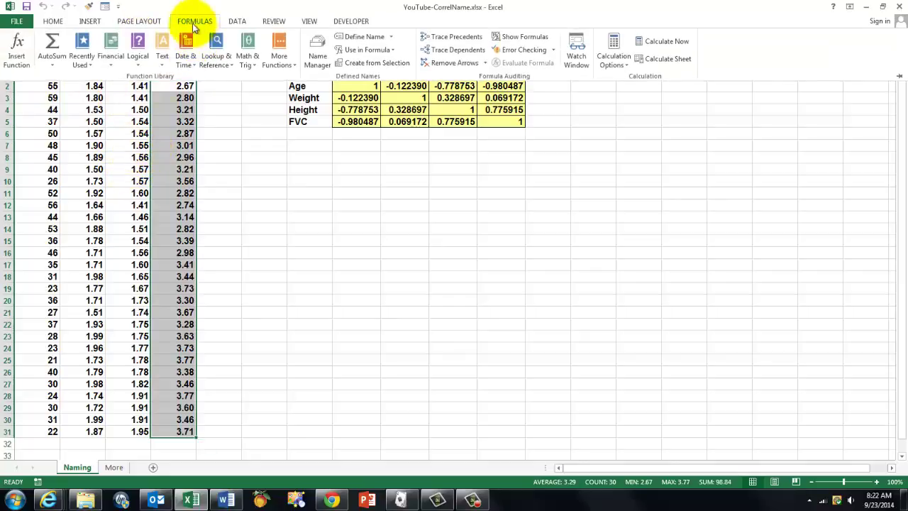
{"action": "left_click", "coordinate": [318, 60]}
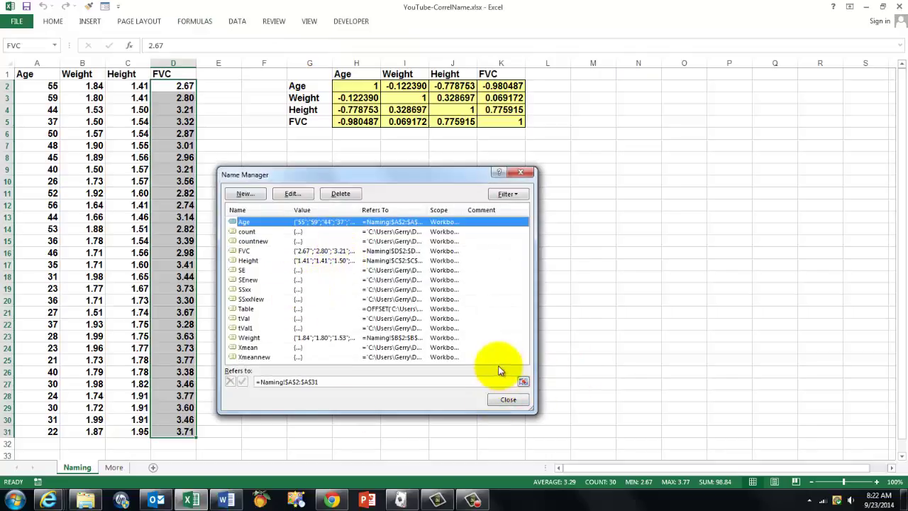
{"action": "left_click", "coordinate": [260, 359], "text": "shift"}
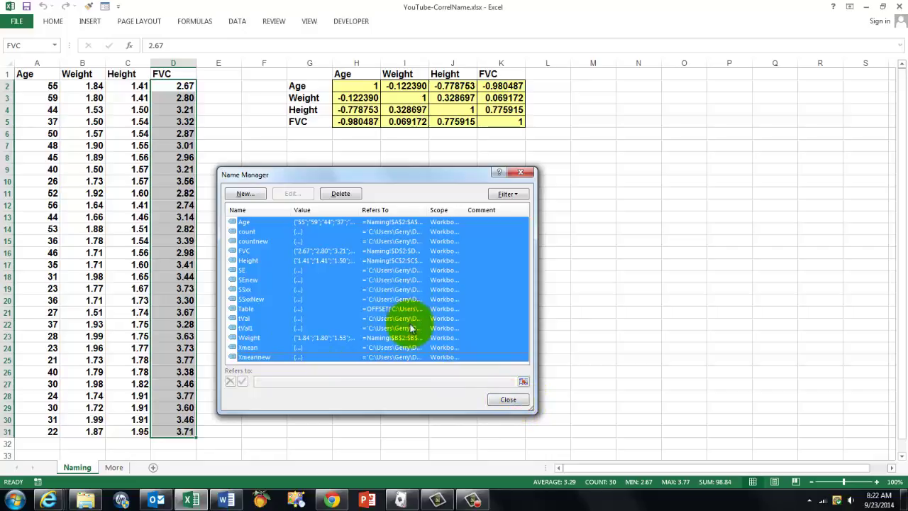
{"action": "left_click", "coordinate": [341, 195]}
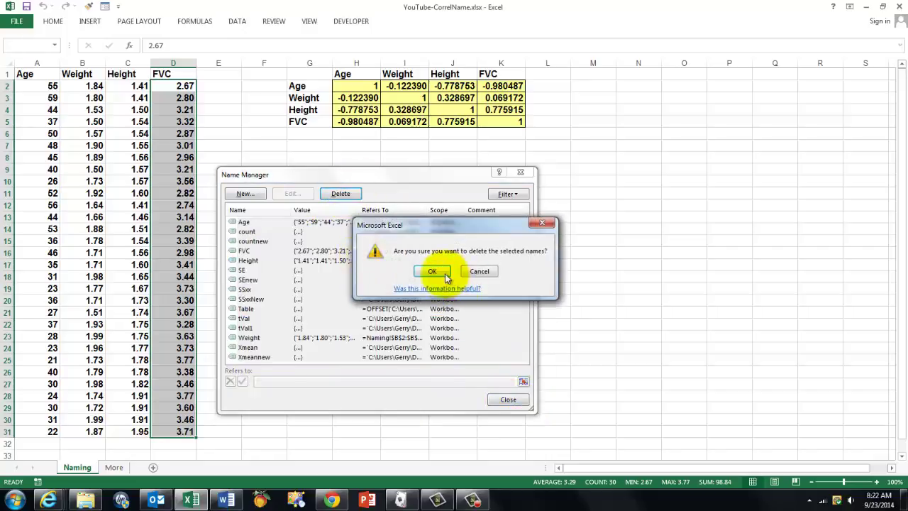
{"action": "left_click", "coordinate": [435, 272]}
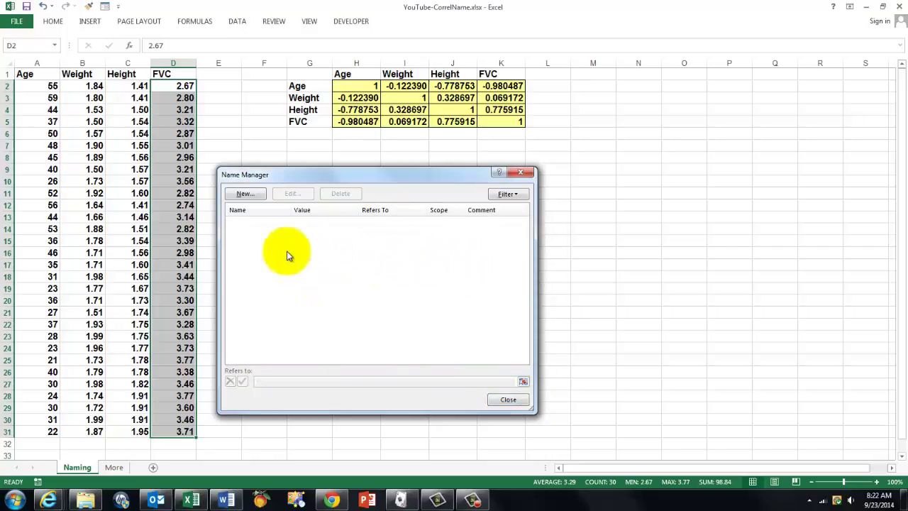
{"action": "left_click", "coordinate": [503, 401]}
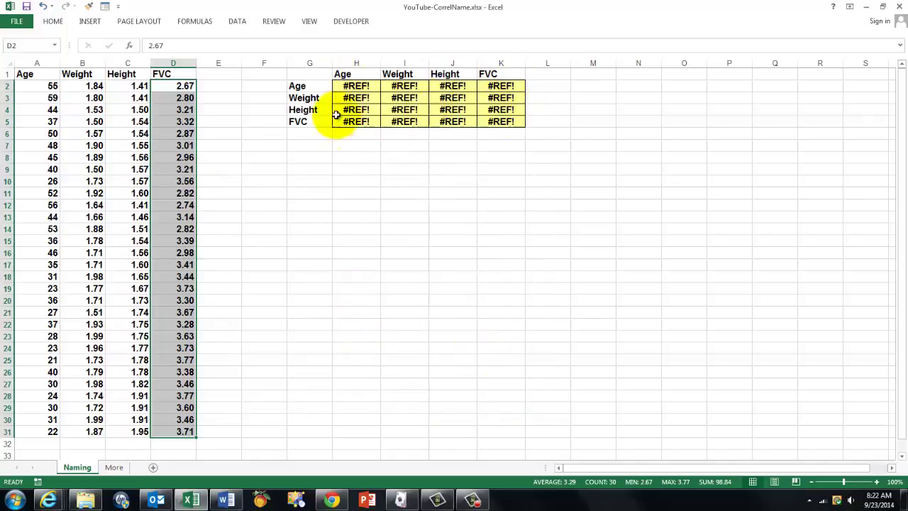
- Create named ranges for the data in A1:D31, using the top row as the names
{"action": "left_click", "coordinate": [47, 98]}
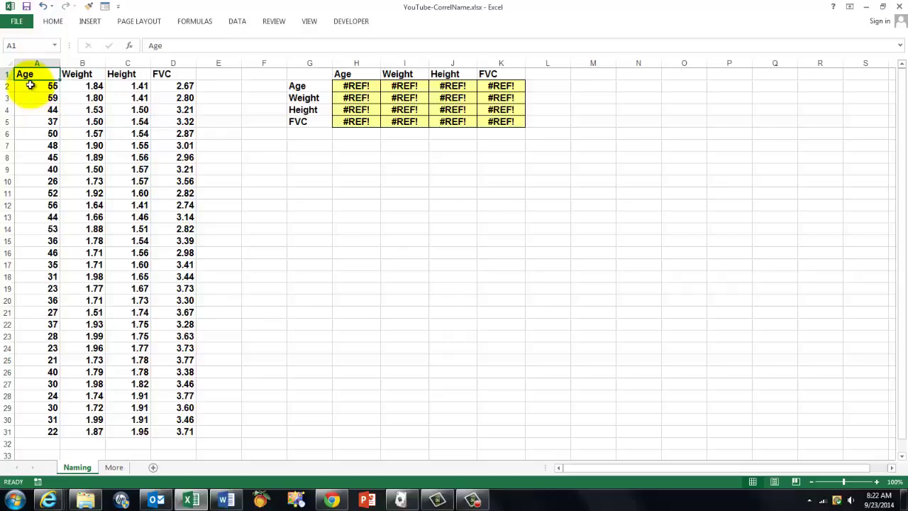
{"action": "key", "text": "ctrl+shift+Down"}
{"action": "key", "text": "shift+Right"}
{"action": "key", "text": "shift+Right"}
{"action": "key", "text": "shift+Right"}
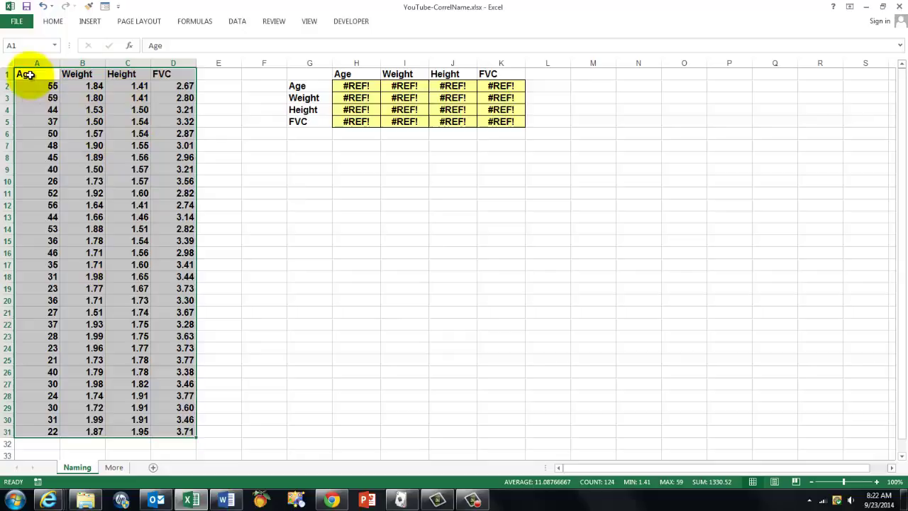
{"action": "left_click", "coordinate": [196, 21]}
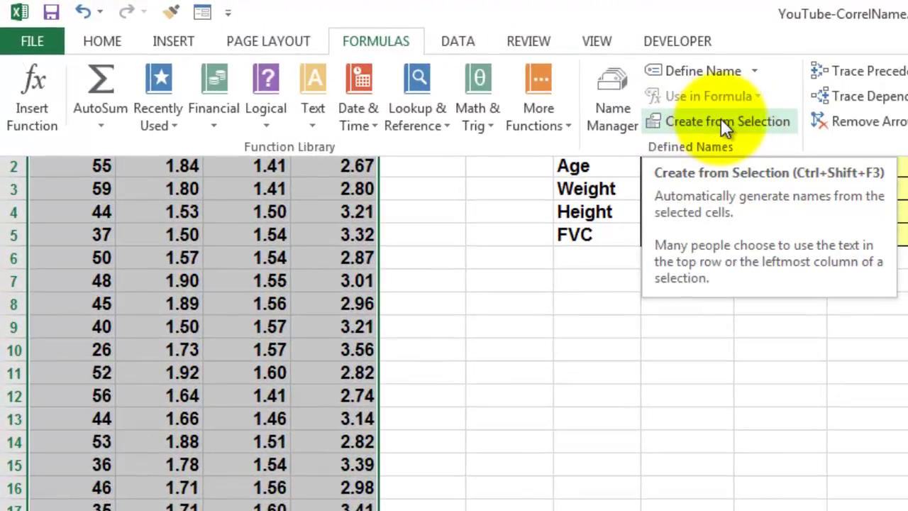
{"action": "left_click", "coordinate": [718, 121]}
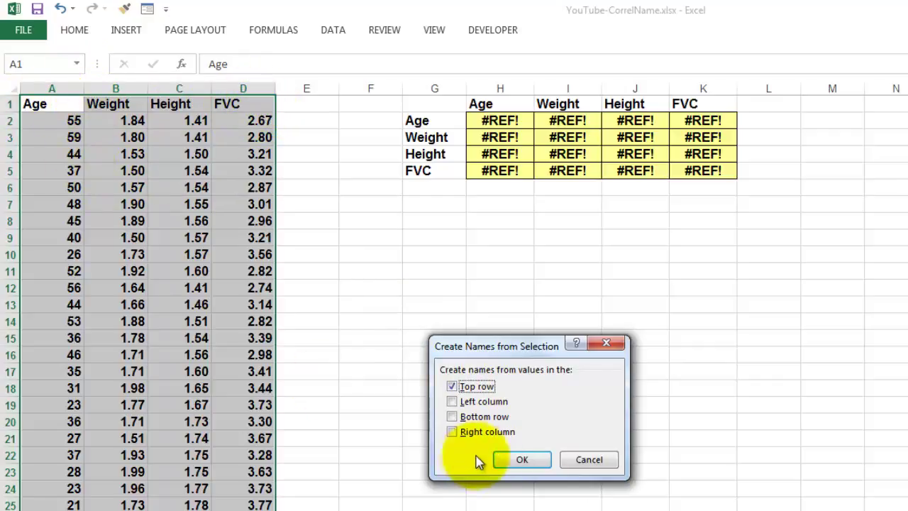
{"action": "left_click", "coordinate": [521, 462]}
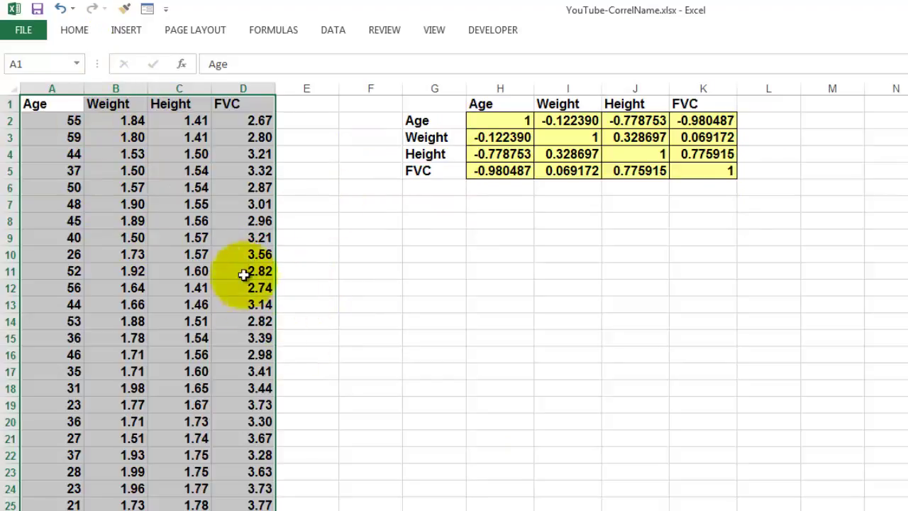
- Copy the header row A1:D1 to H9:K9 as the column labels of a new correlation matrix
{"action": "left_click", "coordinate": [219, 156]}
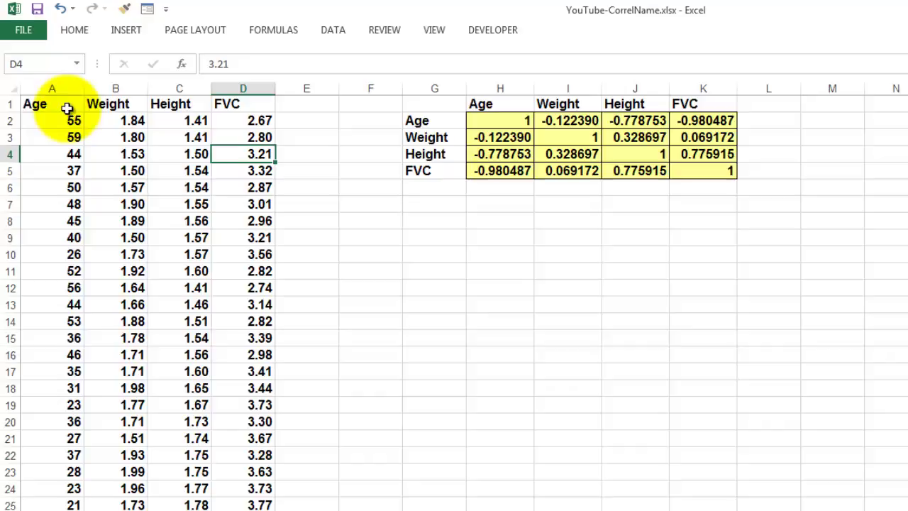
{"action": "left_click", "coordinate": [68, 107]}
{"action": "left_click_drag", "start_coordinate": [86, 106], "coordinate": [221, 106]}
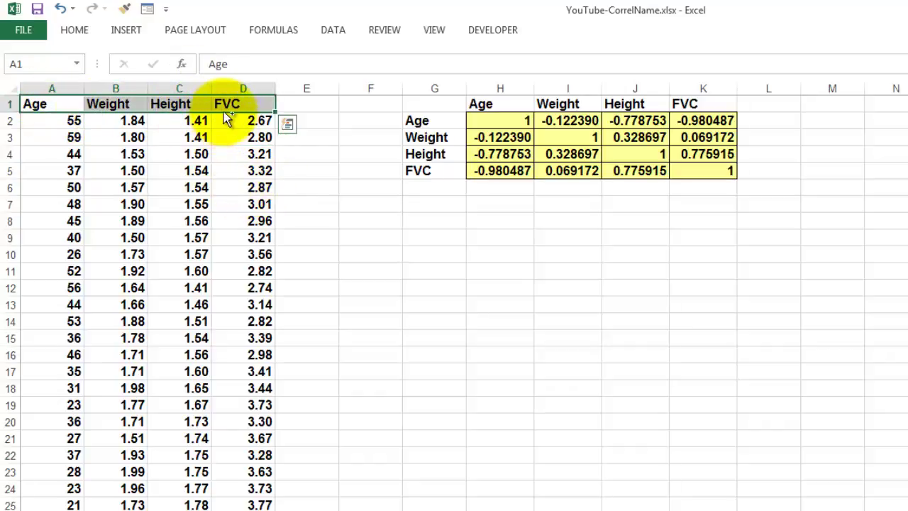
{"action": "left_click_drag", "start_coordinate": [225, 119], "coordinate": [712, 239]}
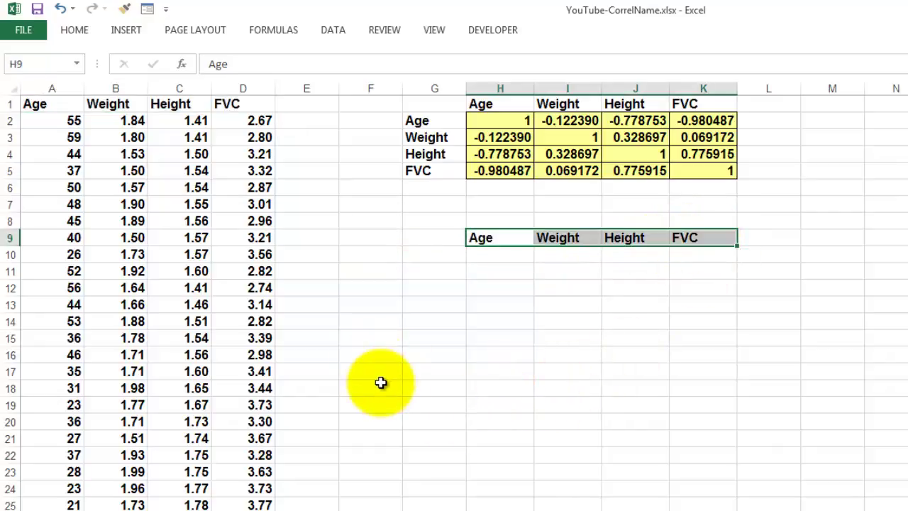
- Copy the headers in A1:D1 and paste them transposed into G10:G13 as the matrix row labels
{"action": "left_click_drag", "start_coordinate": [36, 106], "coordinate": [225, 106]}
{"action": "key", "text": "ctrl+c"}
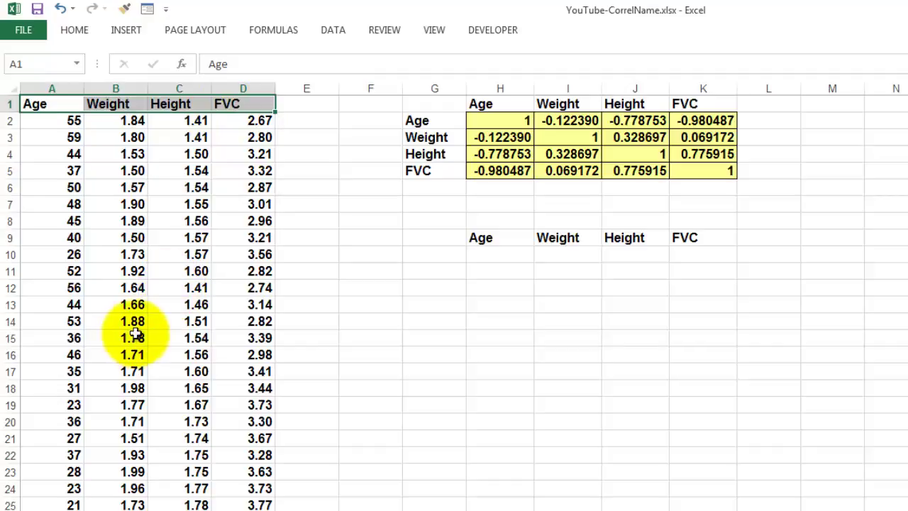
{"action": "left_click", "coordinate": [426, 254]}
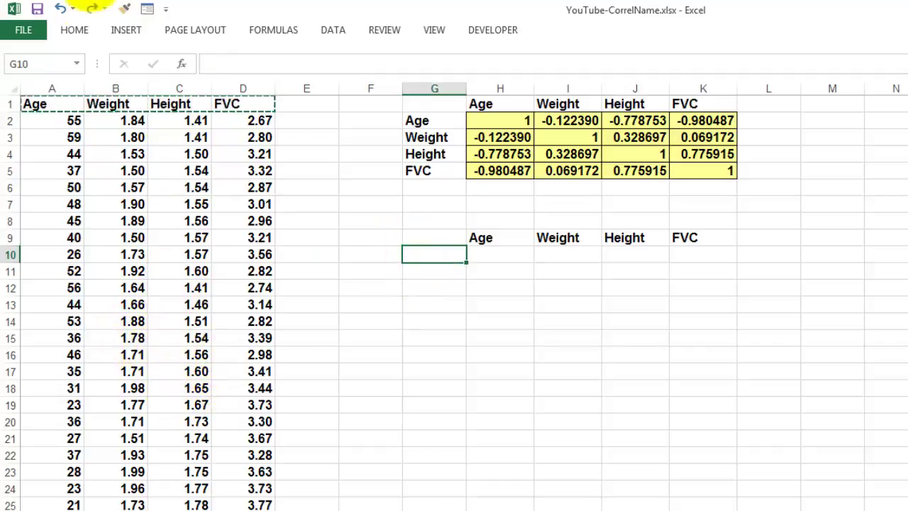
{"action": "left_click", "coordinate": [75, 32]}
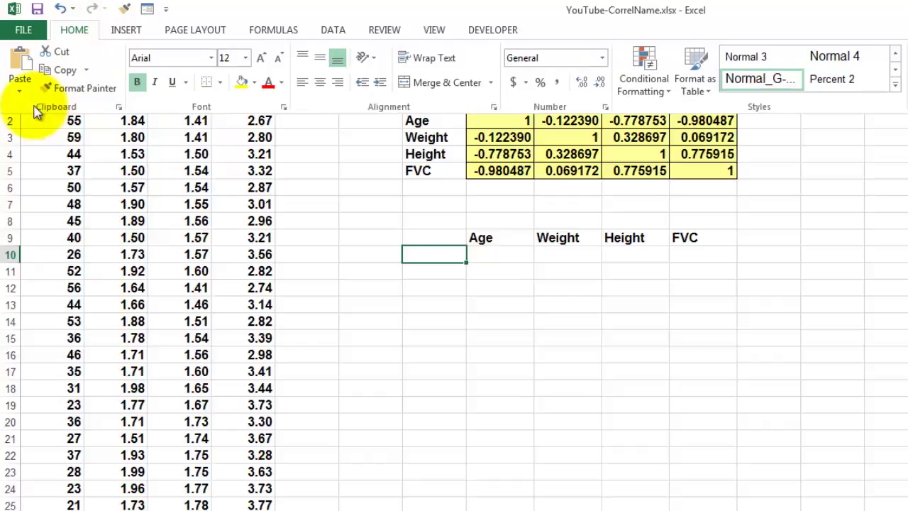
{"action": "left_click", "coordinate": [19, 97]}
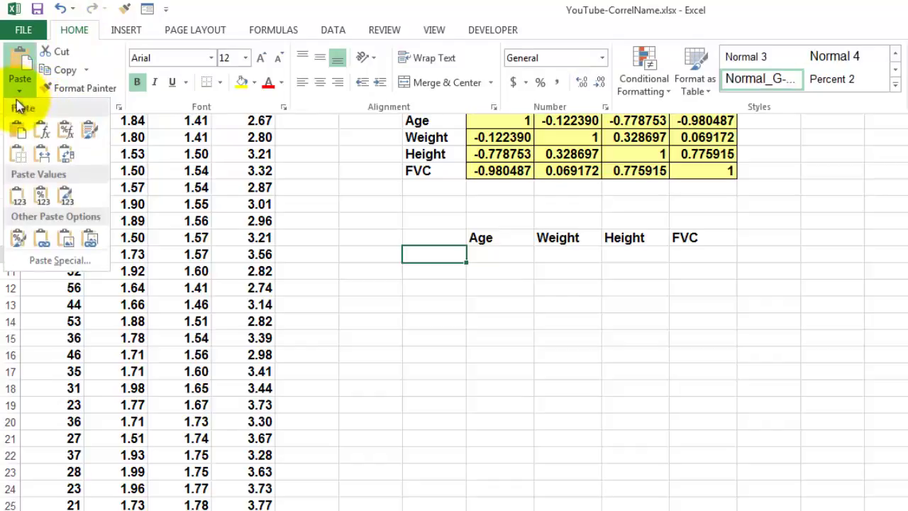
{"action": "left_click", "coordinate": [60, 260]}
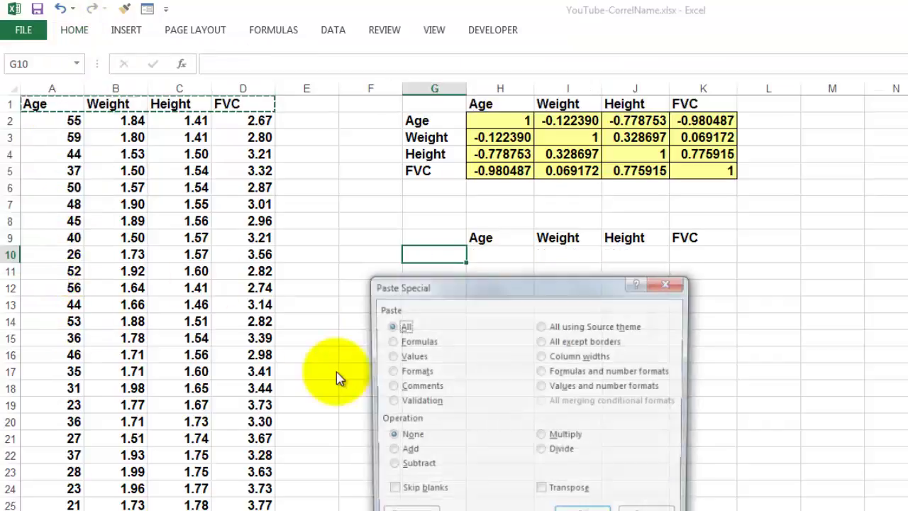
{"action": "left_click", "coordinate": [542, 492]}
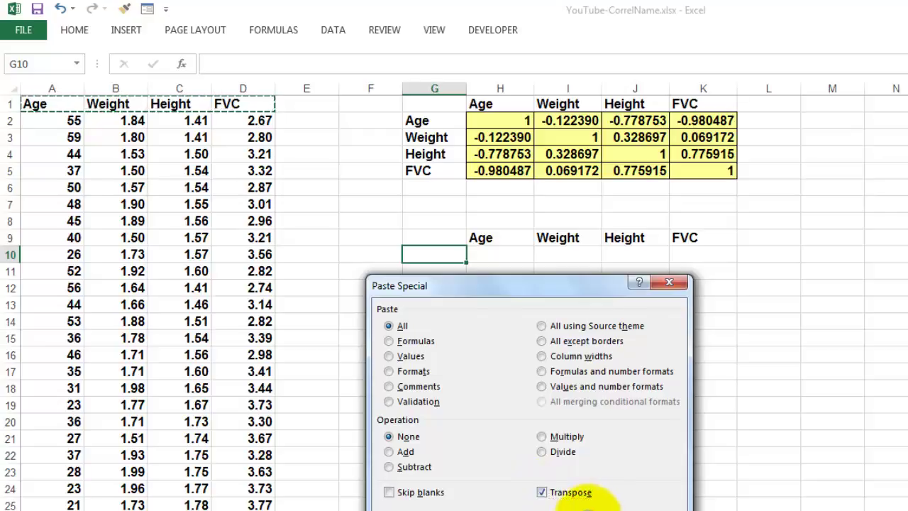
{"action": "left_click", "coordinate": [568, 500]}
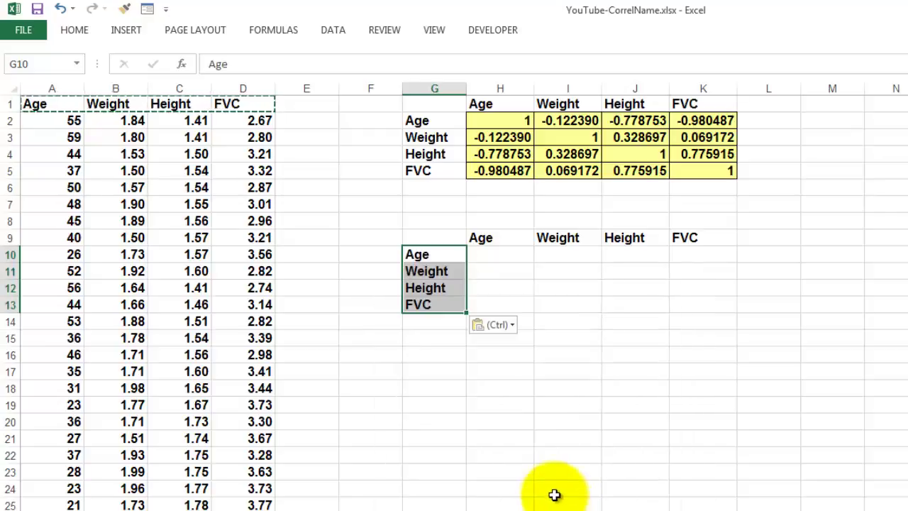
- Insert the CORREL function in cell H10 and open its arguments
{"action": "left_click", "coordinate": [495, 254]}
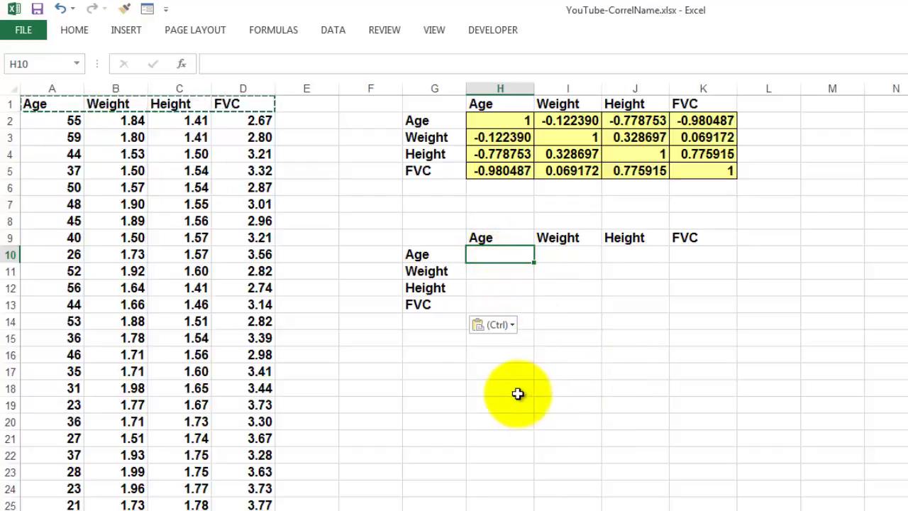
{"action": "left_click", "coordinate": [183, 66]}
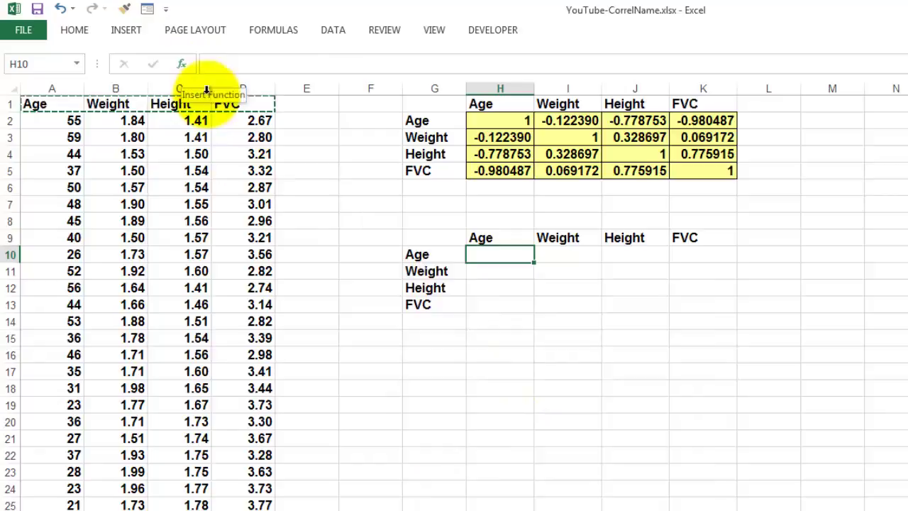
{"action": "key", "text": "c"}
{"action": "key", "text": "o"}
{"action": "key", "text": "r"}
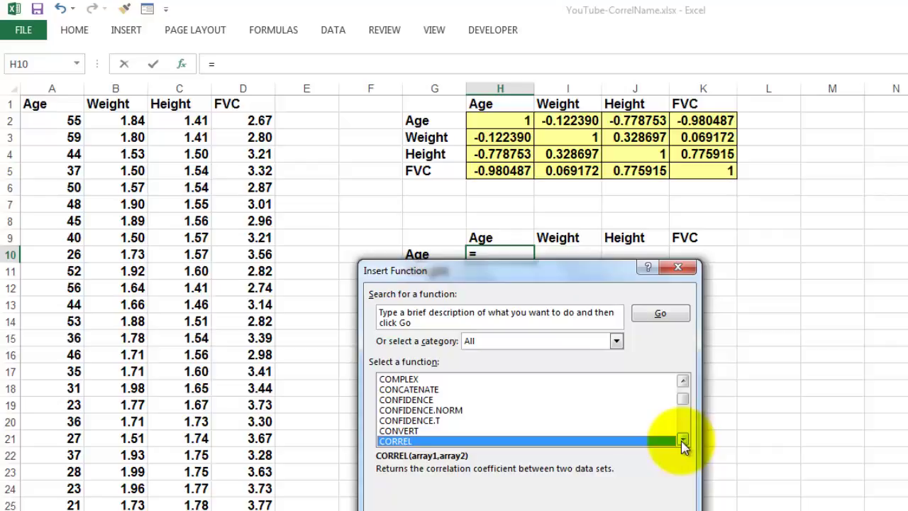
{"action": "left_click", "coordinate": [589, 507]}
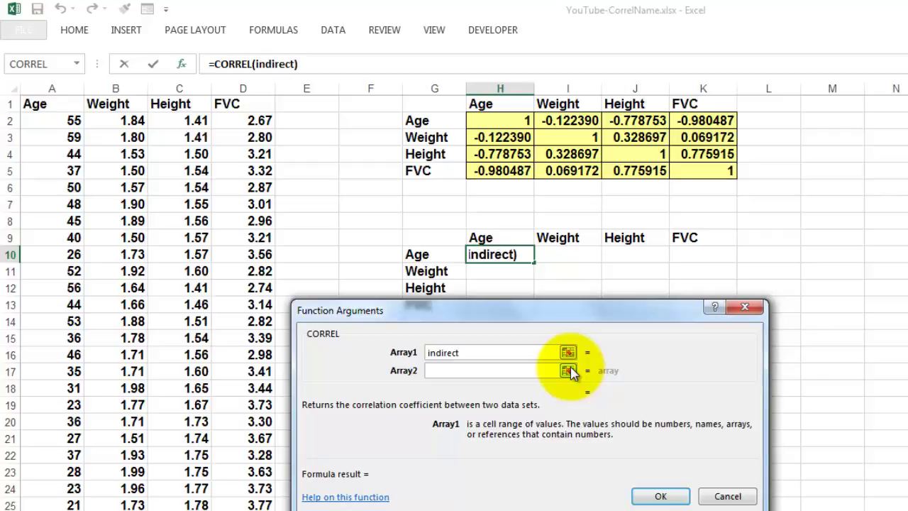
- Set CORREL's Array1 to indirect($G10), with only the column reference absolute
{"action": "left_click", "coordinate": [420, 257]}
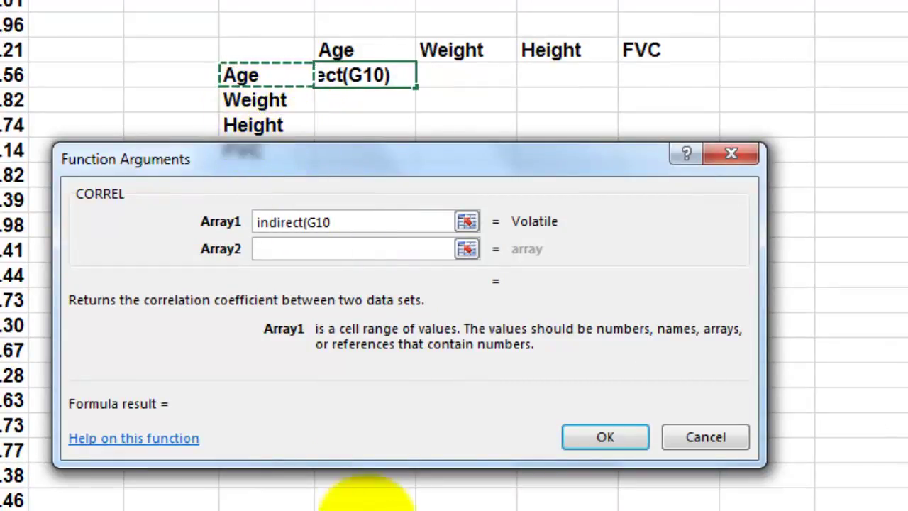
{"action": "key", "text": "F4"}
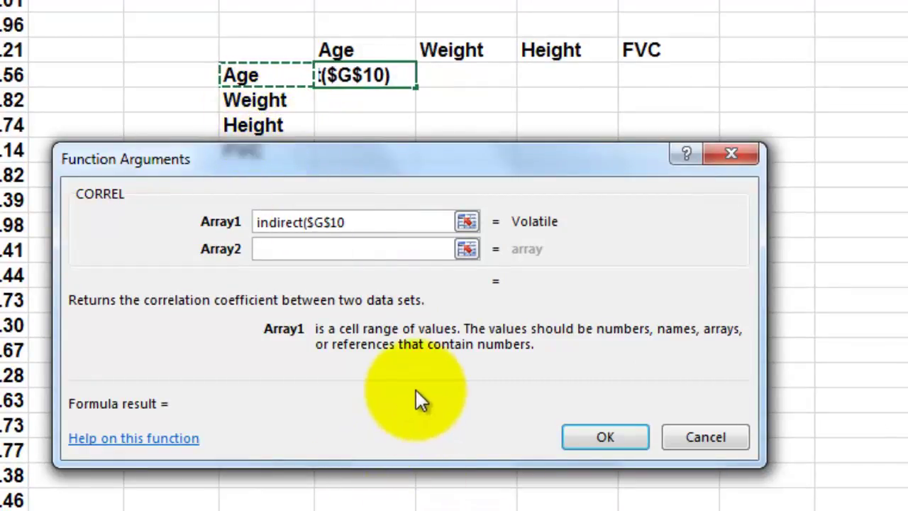
{"action": "key", "text": "F4"}
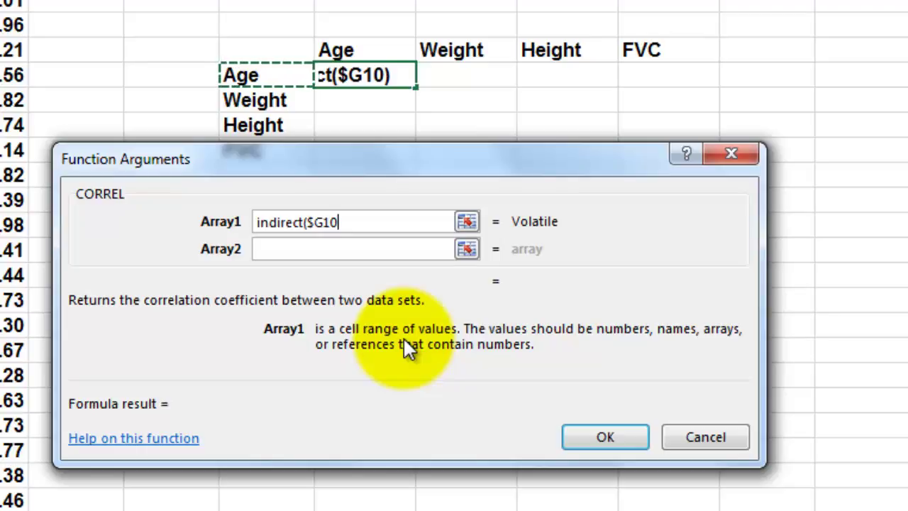
{"action": "type", "text": ")"}
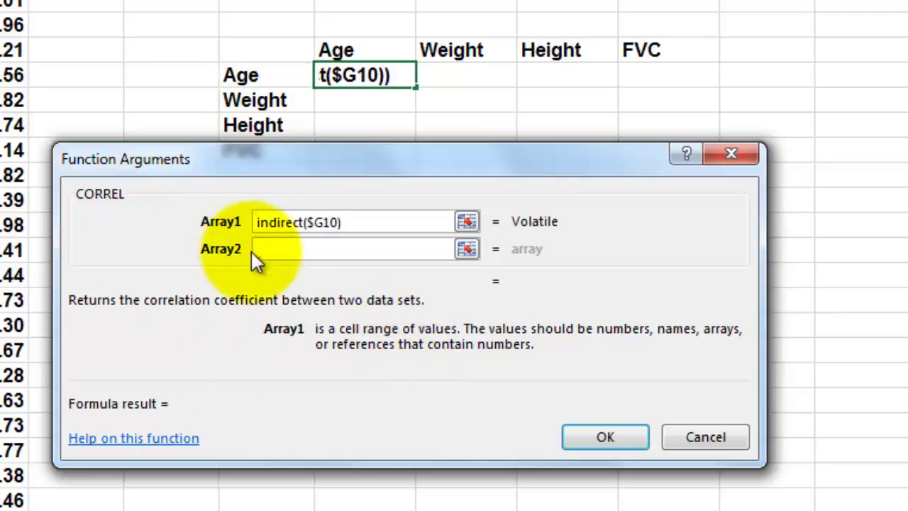
- Set CORREL's Array2 to indirect(H$9), with only the row reference absolute, and enter the formula in H10
{"action": "left_click", "coordinate": [274, 250]}
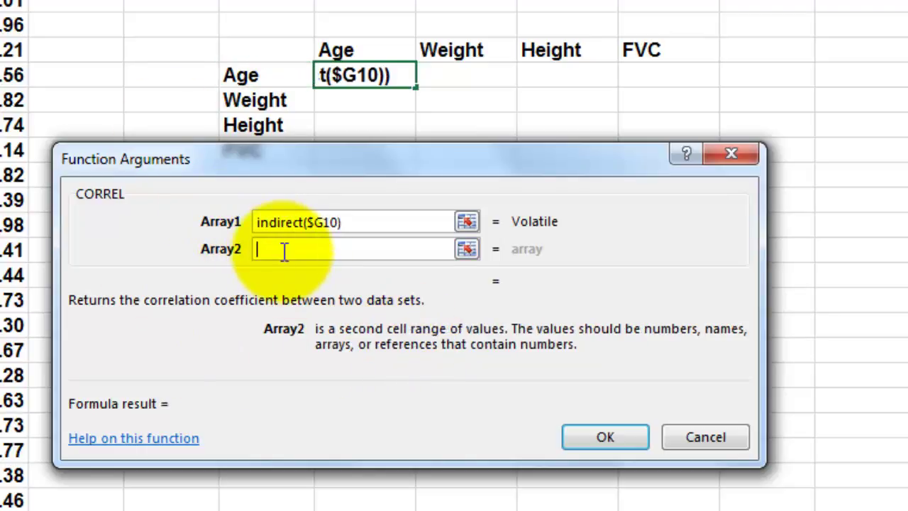
{"action": "type", "text": "indirect"}
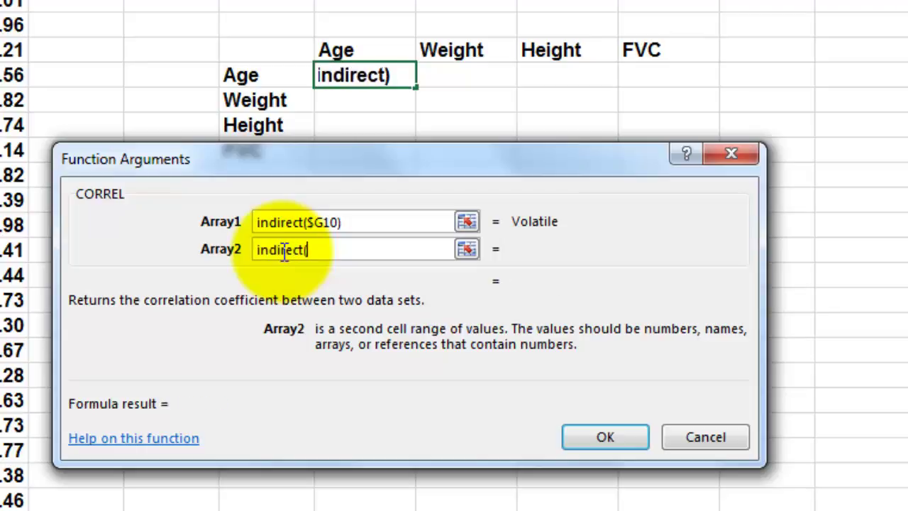
{"action": "type", "text": "("}
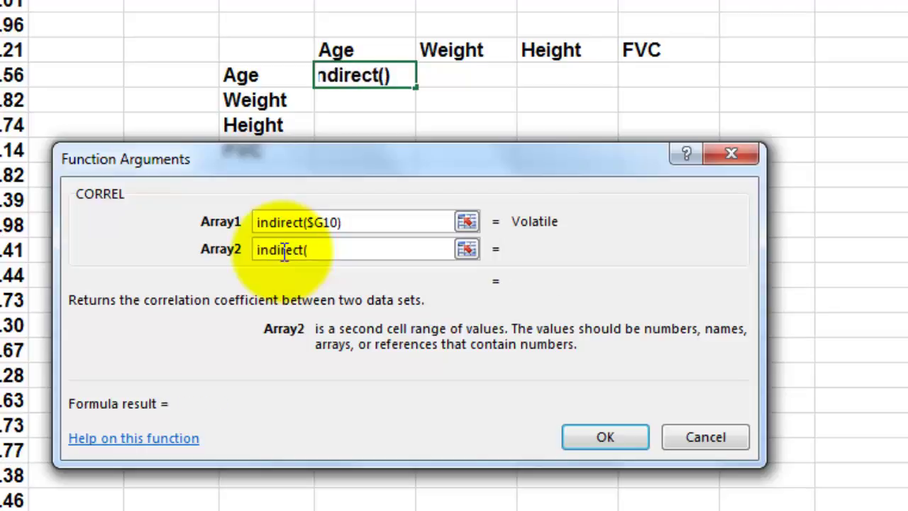
{"action": "left_click", "coordinate": [341, 52]}
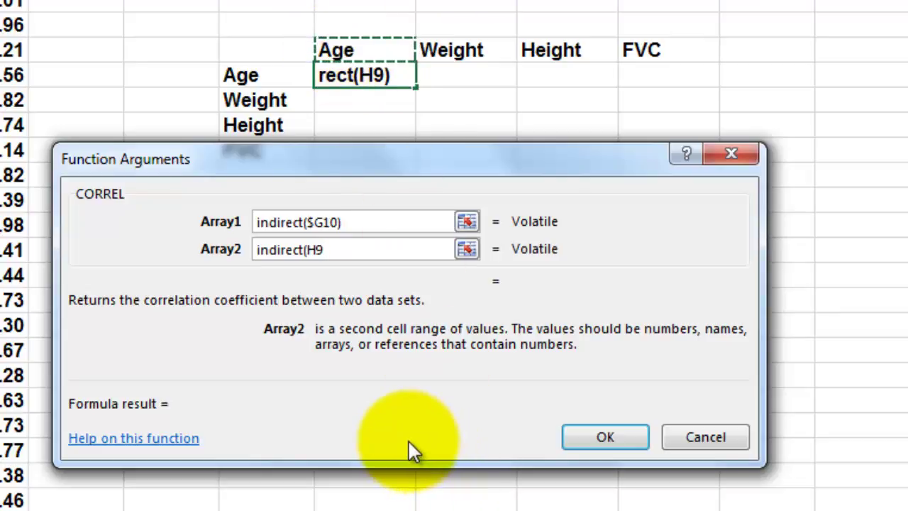
{"action": "key", "text": "F4"}
{"action": "key", "text": "F4"}
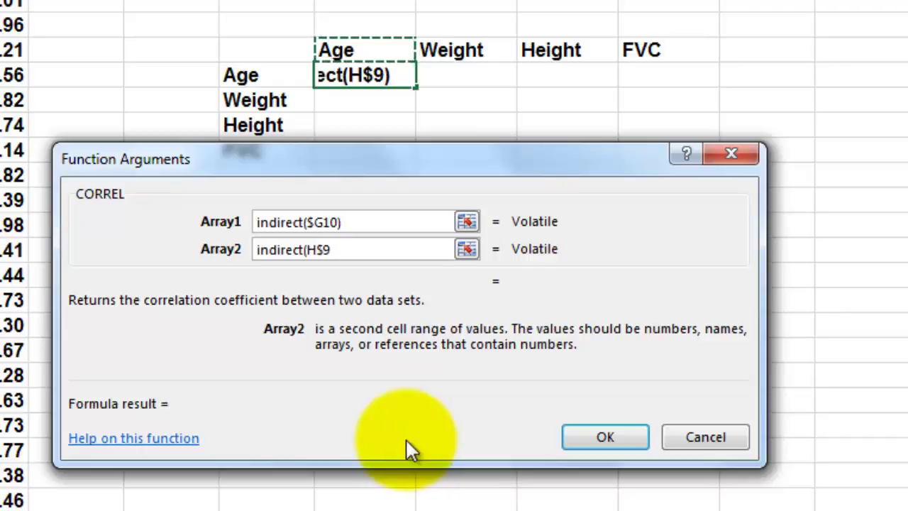
{"action": "type", "text": ")"}
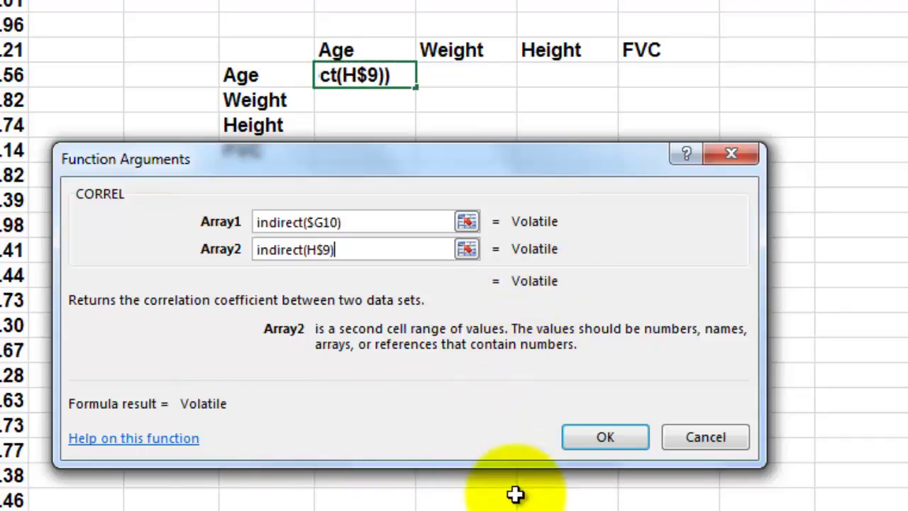
{"action": "left_click", "coordinate": [607, 437]}
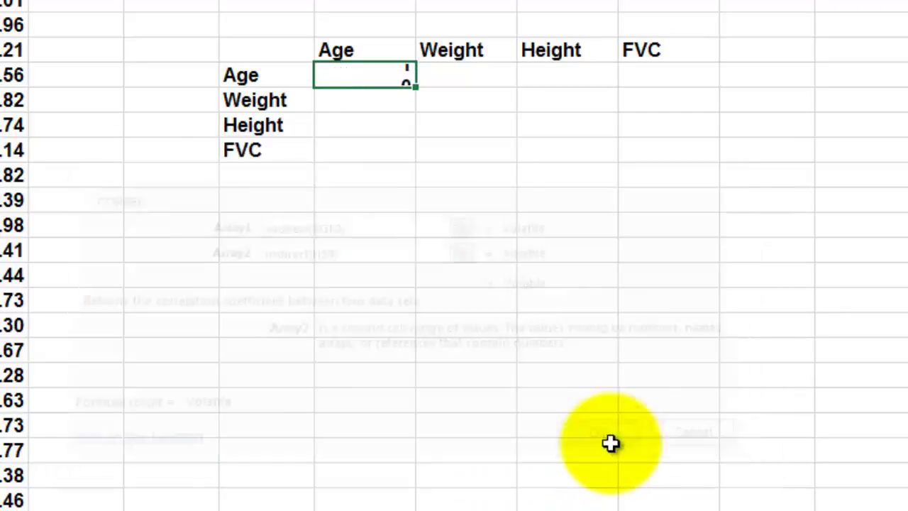
- Fill the H10 correlation formula down to H13 and across to column K to complete the matrix H10:K13
{"action": "double_click", "coordinate": [417, 87]}
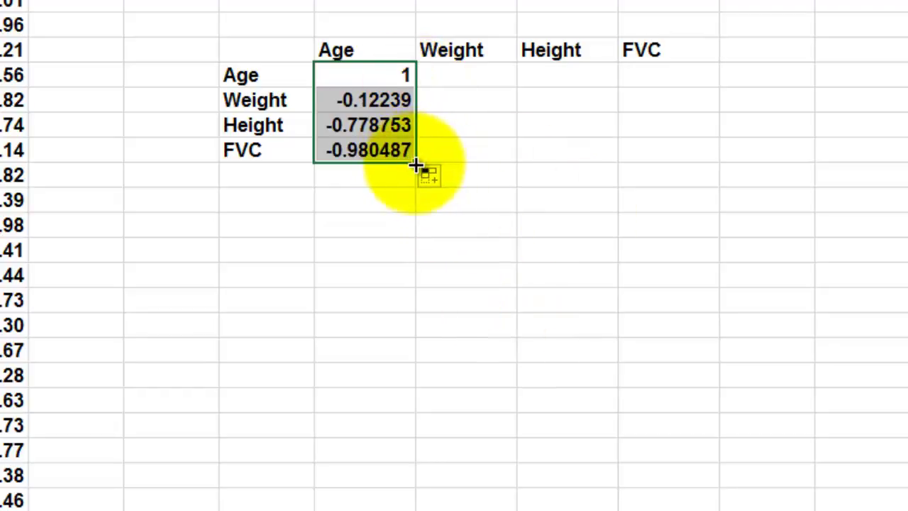
{"action": "left_click_drag", "start_coordinate": [417, 163], "coordinate": [682, 158]}
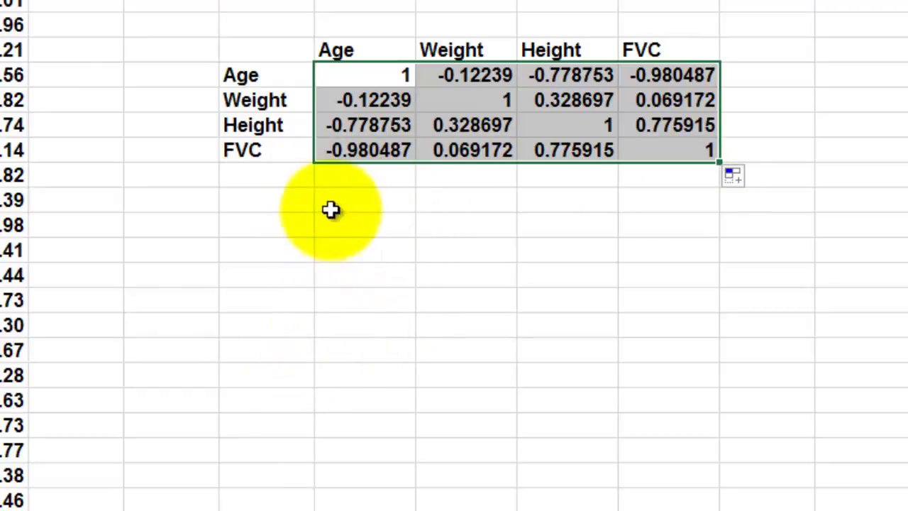
- Check the formula in the matrix's FVC–Age cell H13, and open the More sheet
{"action": "left_click", "coordinate": [354, 151]}
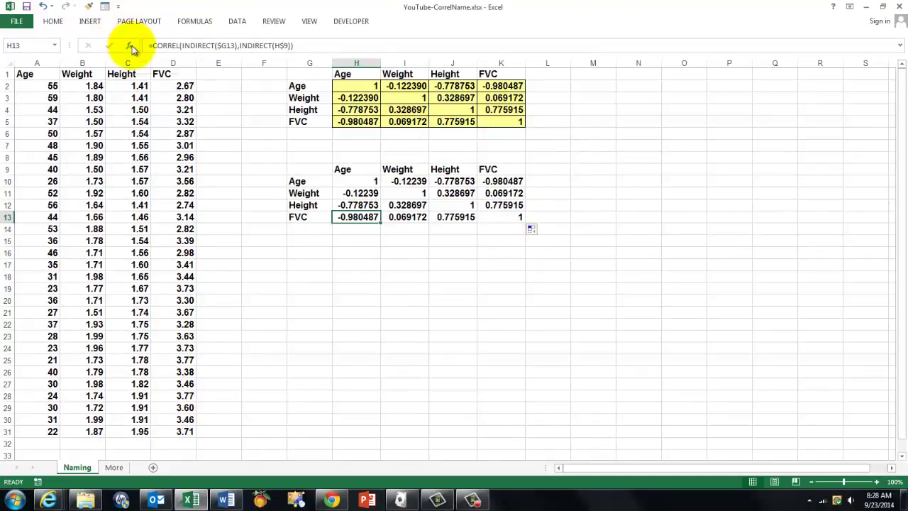
{"action": "left_click", "coordinate": [115, 468]}
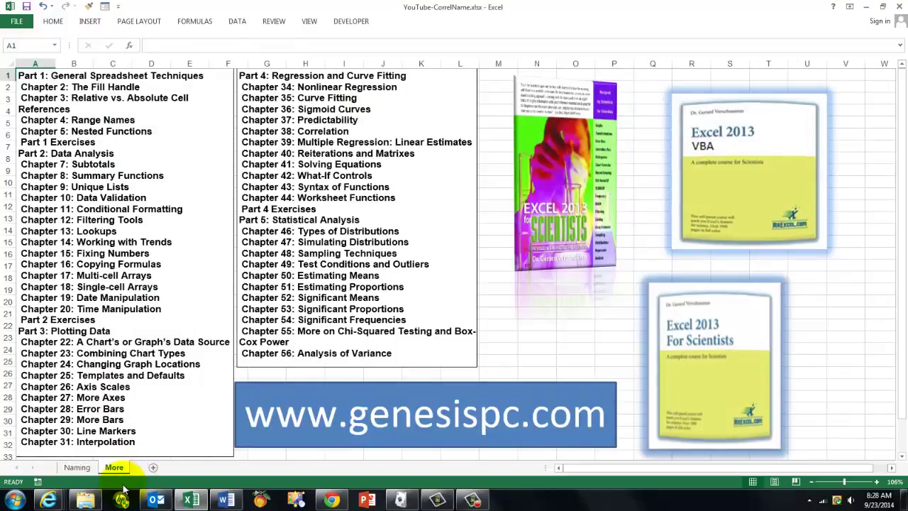